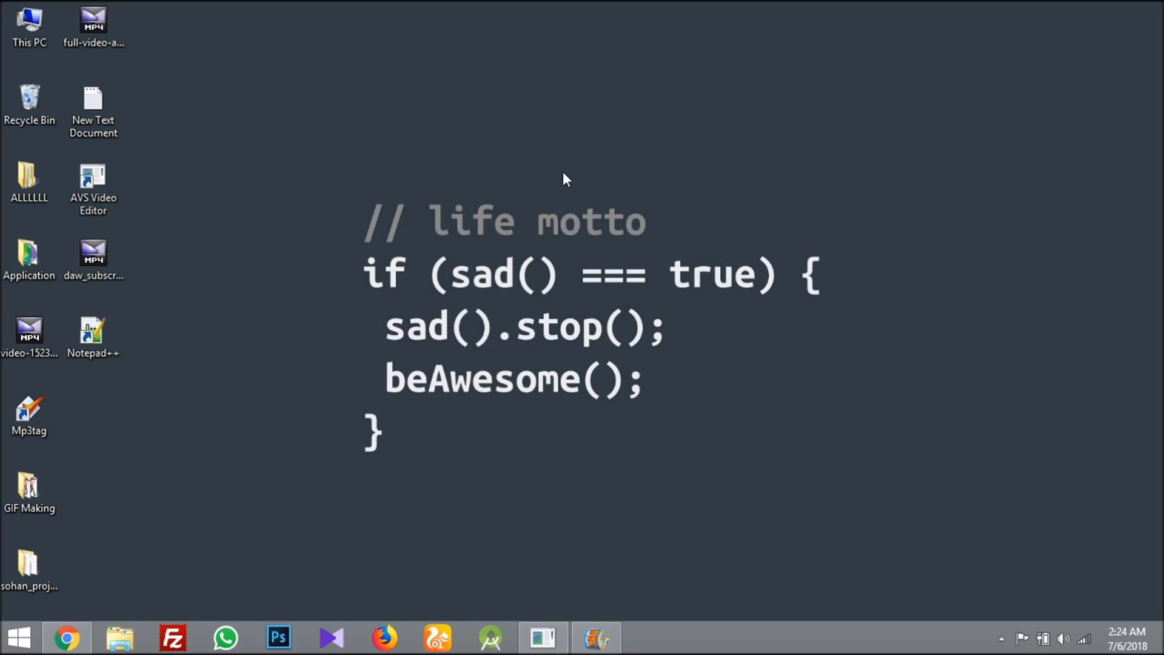
Step: Refresh the desktop, then browse from This PC into Local Disk (C:) and the Windows folder
{"action": "right_click", "coordinate": [415, 121]}
{"action": "left_click", "coordinate": [445, 175]}
{"action": "double_click", "coordinate": [40, 31]}
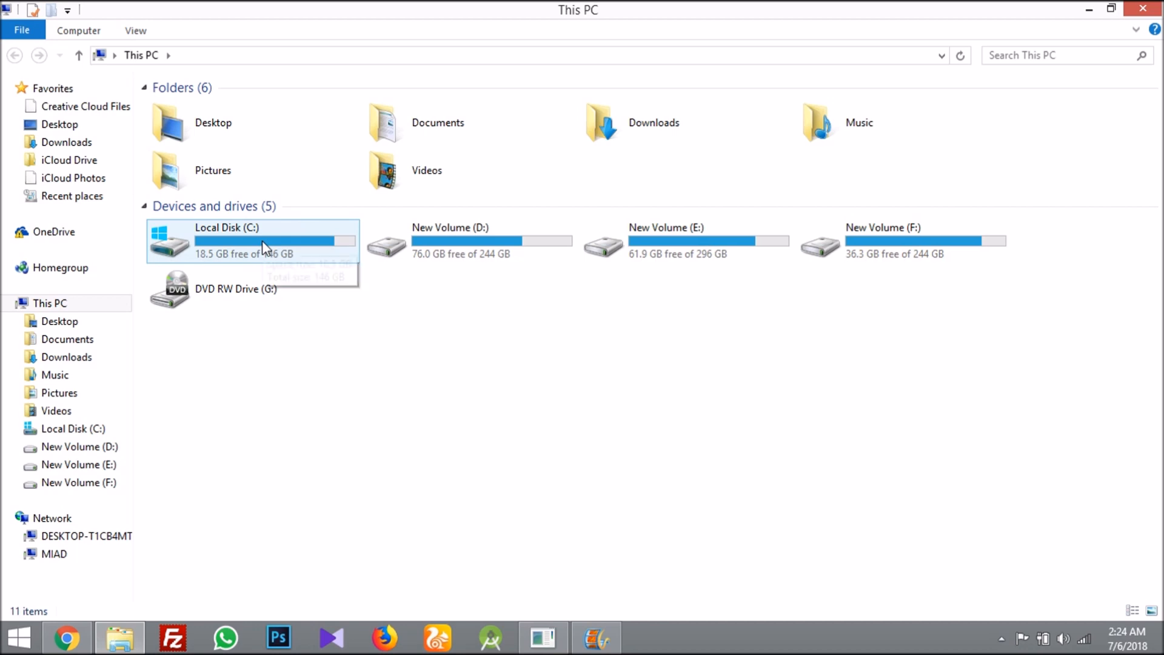
{"action": "double_click", "coordinate": [269, 251]}
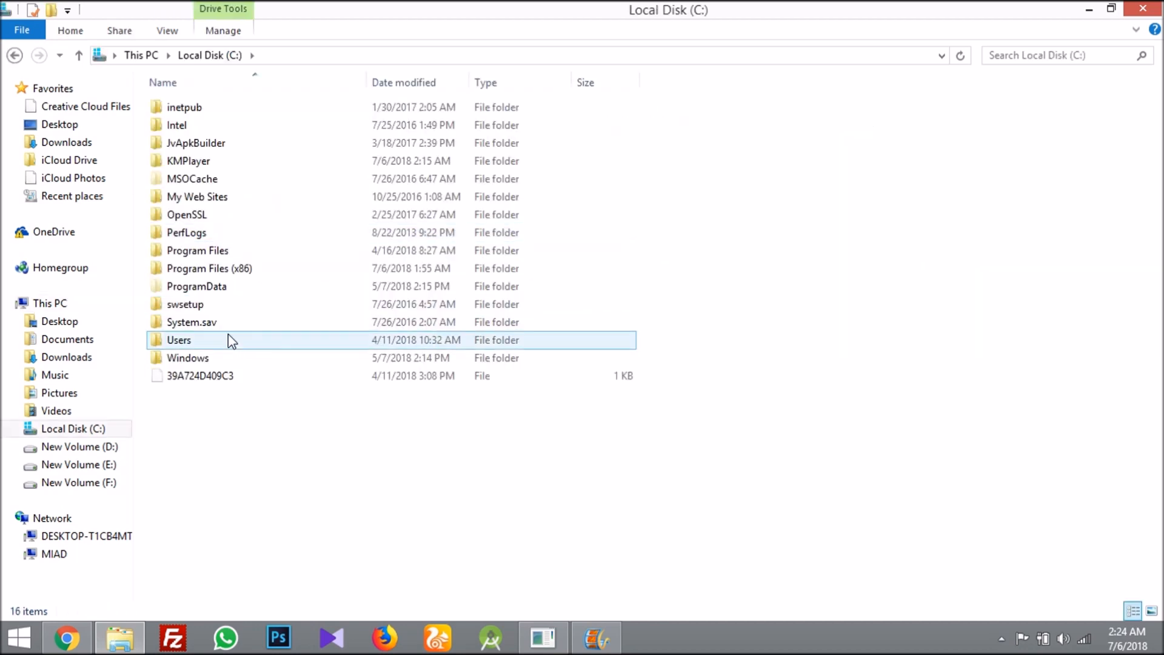
{"action": "double_click", "coordinate": [223, 358]}
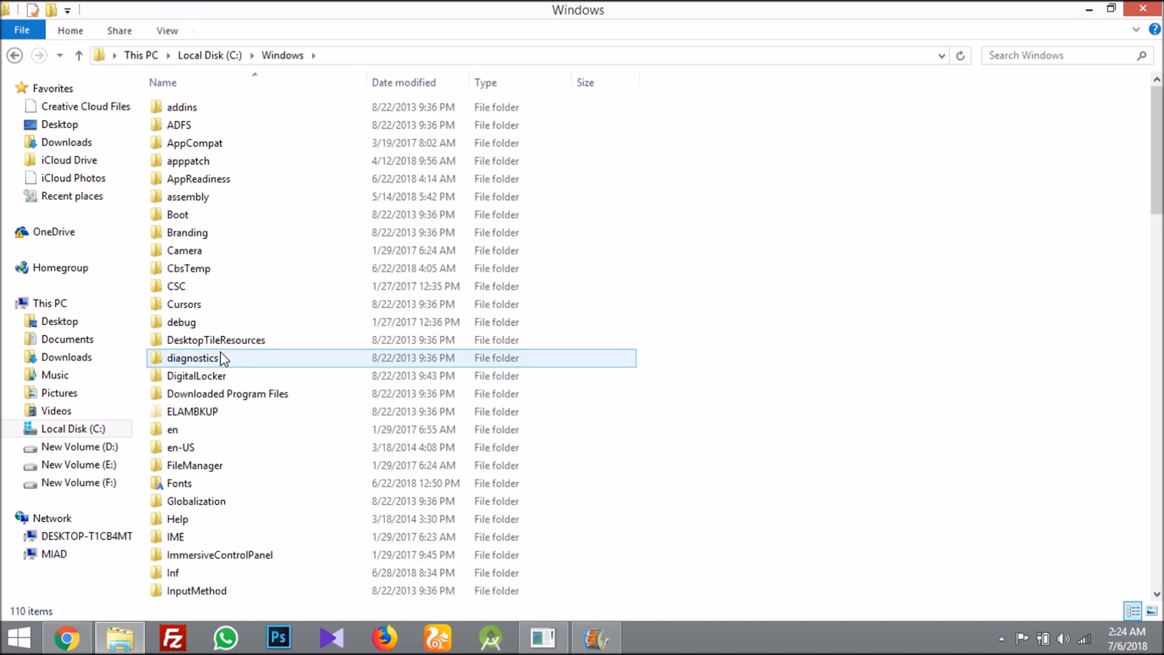
{"action": "left_click", "coordinate": [223, 358]}
{"action": "type", "text": "s"}
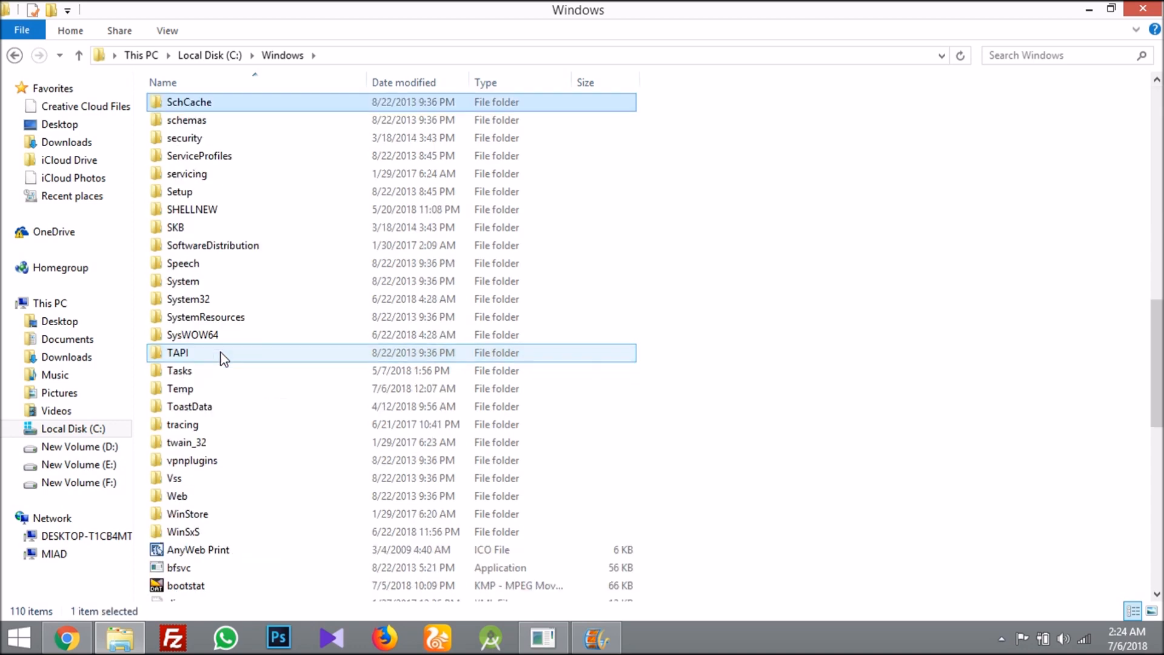
Step: Go into System32 > drivers > etc and bring up the shortcut actions for the hosts file
{"action": "double_click", "coordinate": [203, 301]}
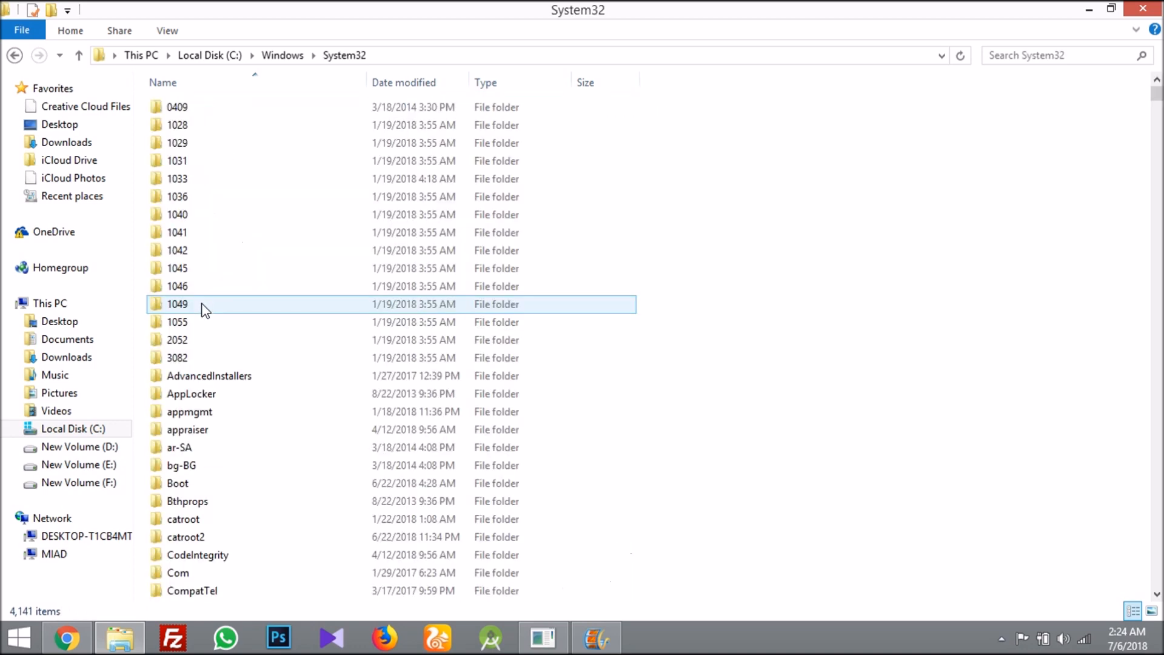
{"action": "type", "text": "d"}
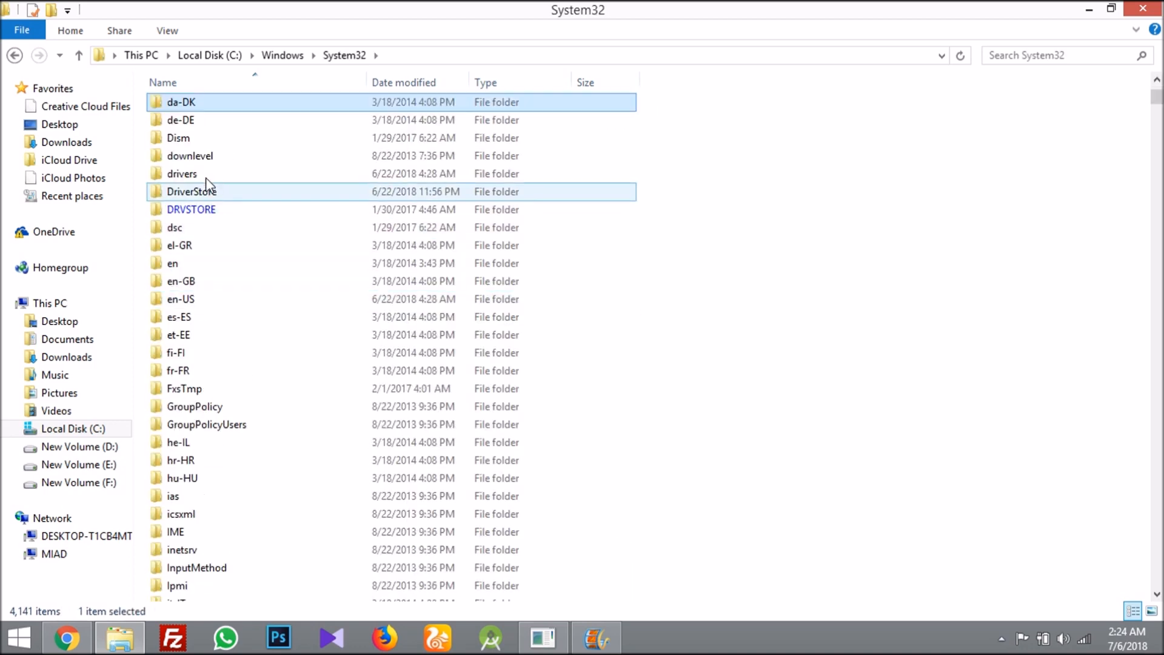
{"action": "left_click", "coordinate": [182, 173]}
{"action": "double_click", "coordinate": [182, 173]}
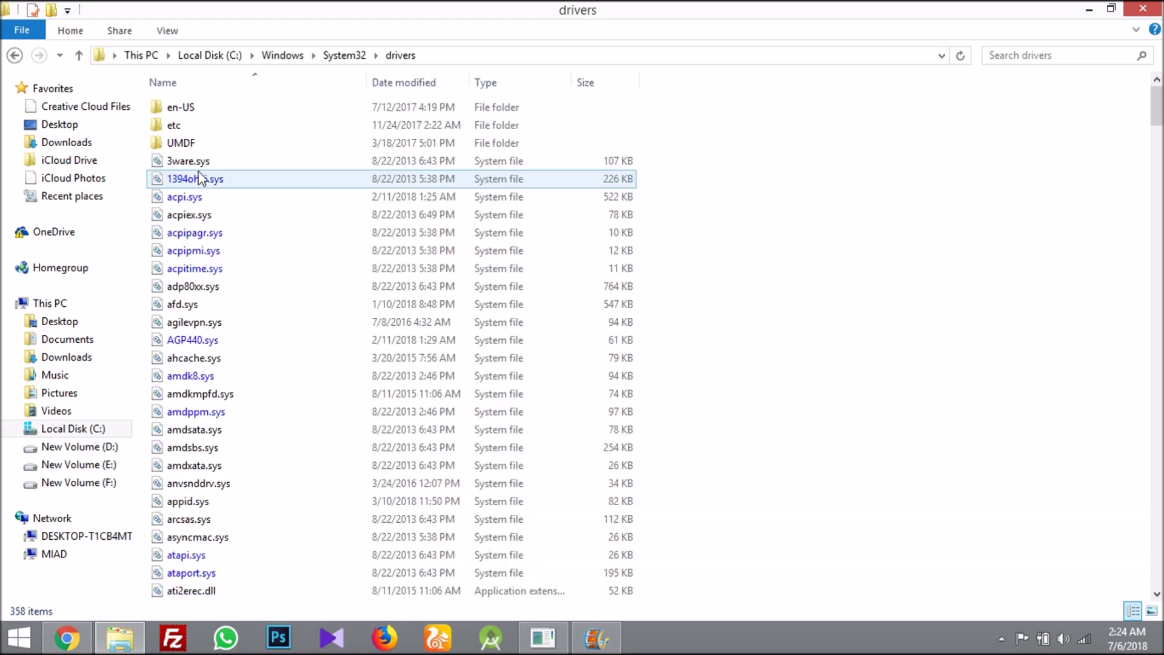
{"action": "double_click", "coordinate": [173, 125]}
{"action": "left_click", "coordinate": [179, 108]}
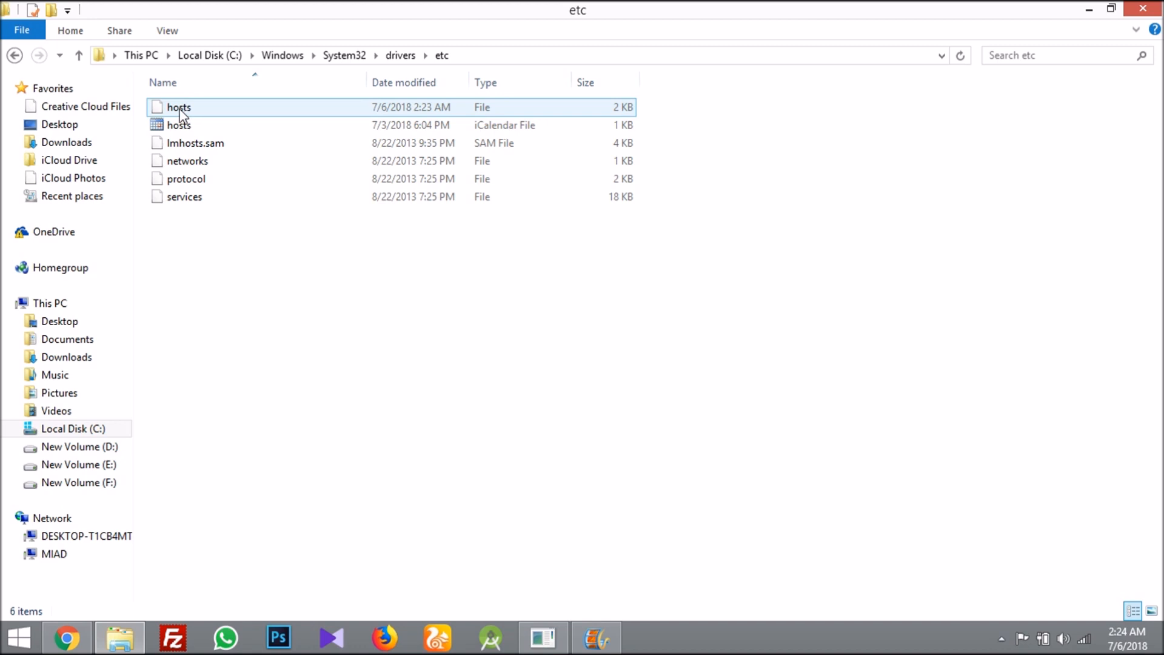
{"action": "right_click", "coordinate": [182, 109]}
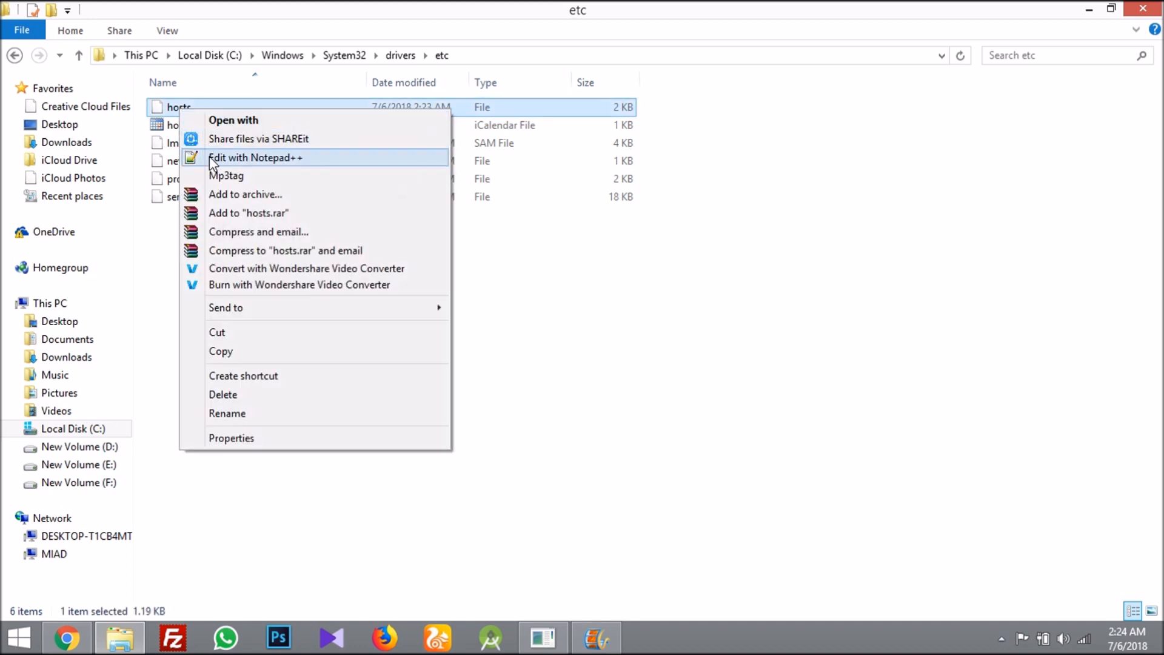
Step: Edit the hosts file with Notepad++ and maximize the editor window
{"action": "left_click", "coordinate": [210, 158]}
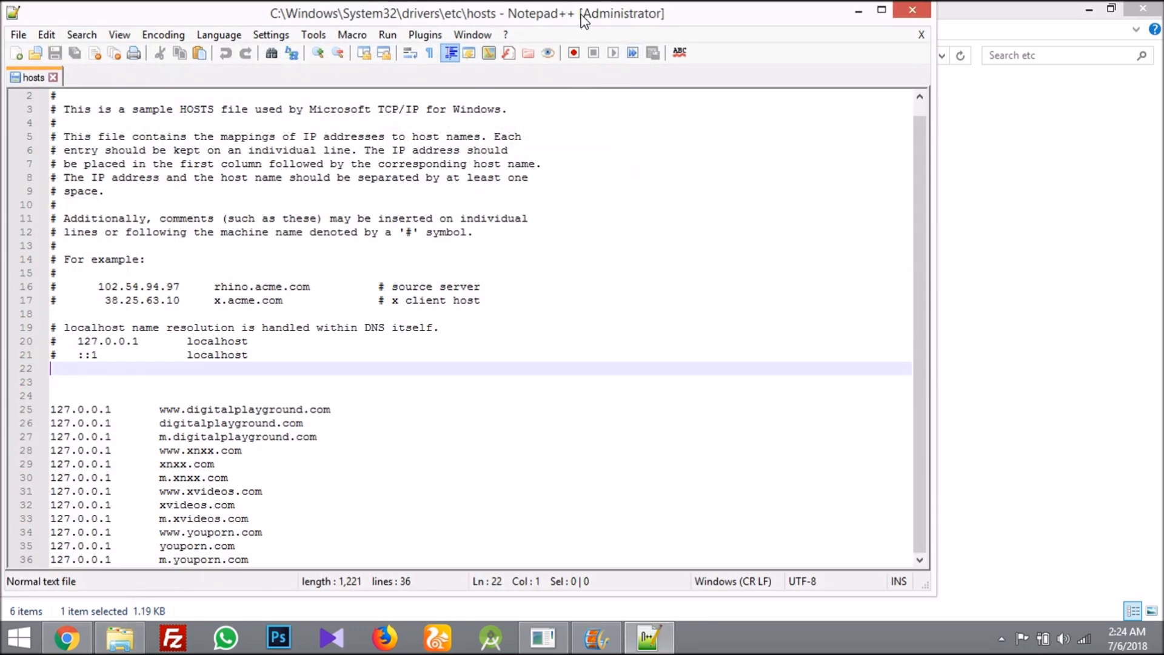
{"action": "left_click_drag", "start_coordinate": [573, 13], "coordinate": [637, 15]}
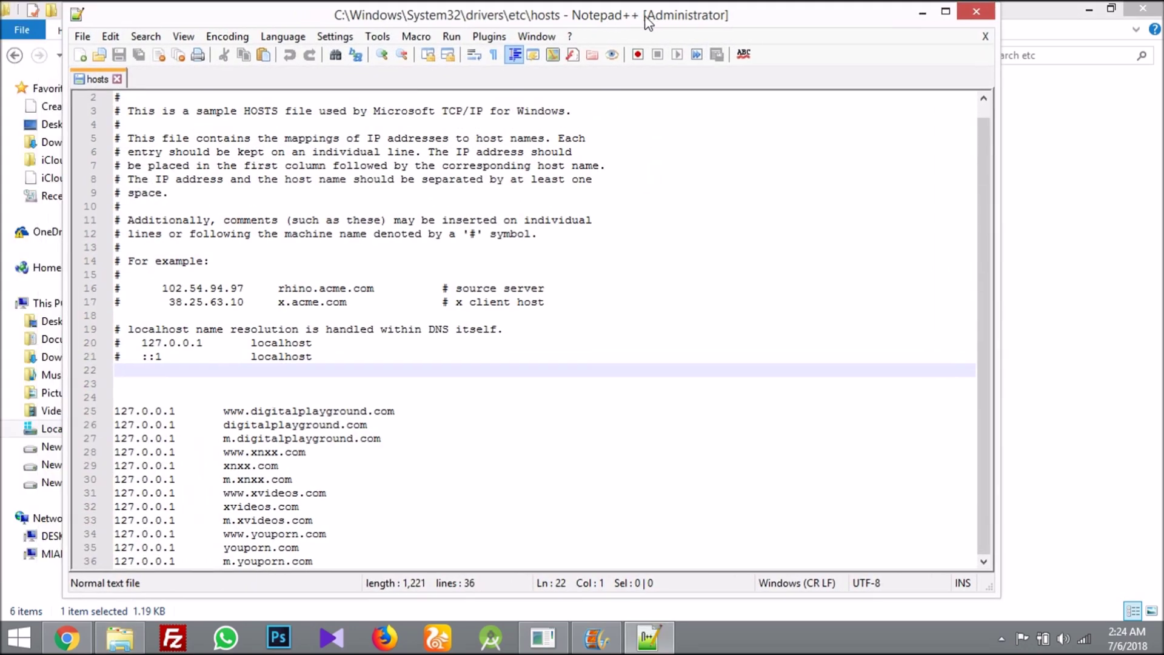
{"action": "left_click", "coordinate": [946, 13]}
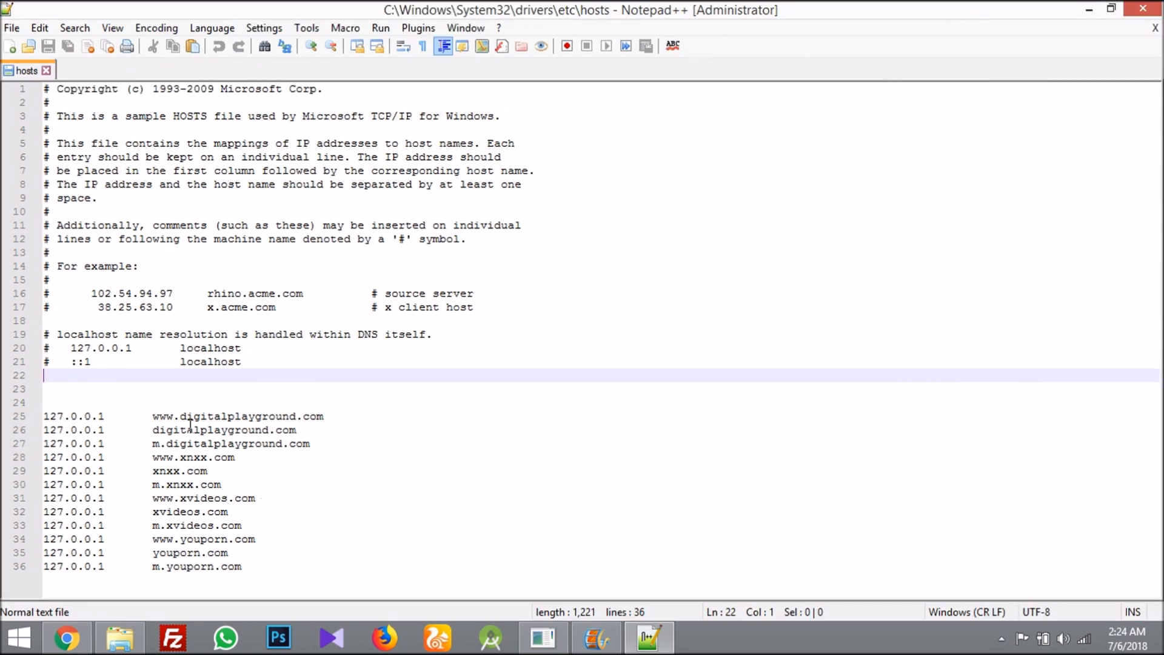
Step: Highlight the twelve blocked domain names, deselect them and place the cursor after the last entry
{"action": "left_click", "coordinate": [154, 419]}
{"action": "left_click_drag", "start_coordinate": [154, 417], "coordinate": [247, 569]}
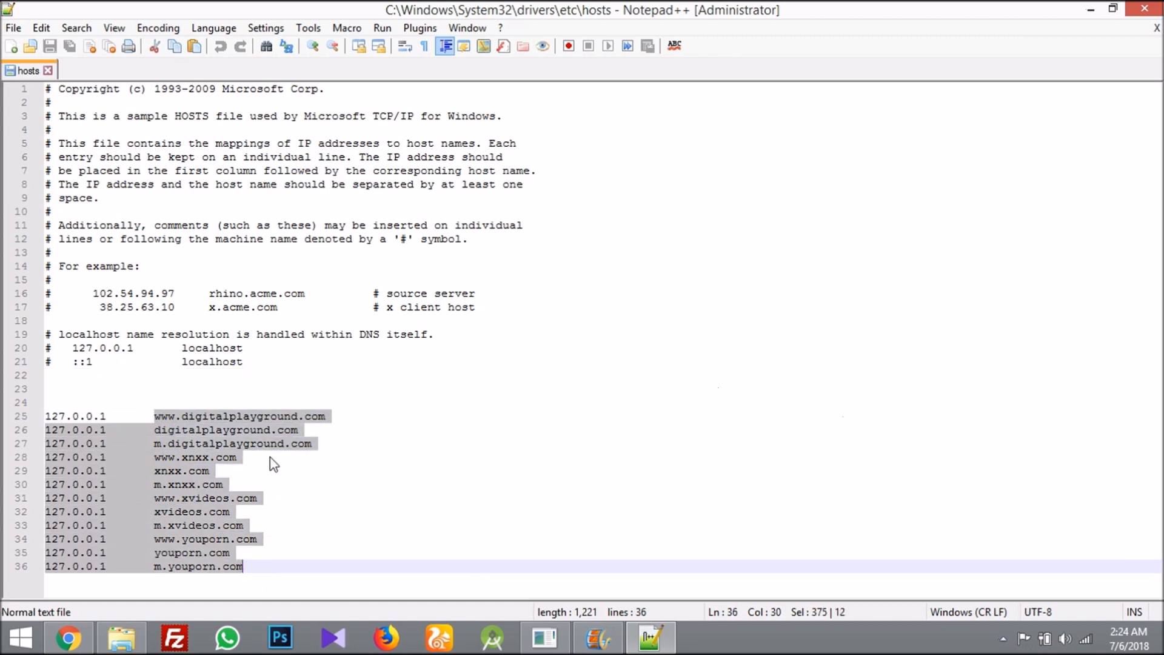
{"action": "left_click", "coordinate": [240, 459]}
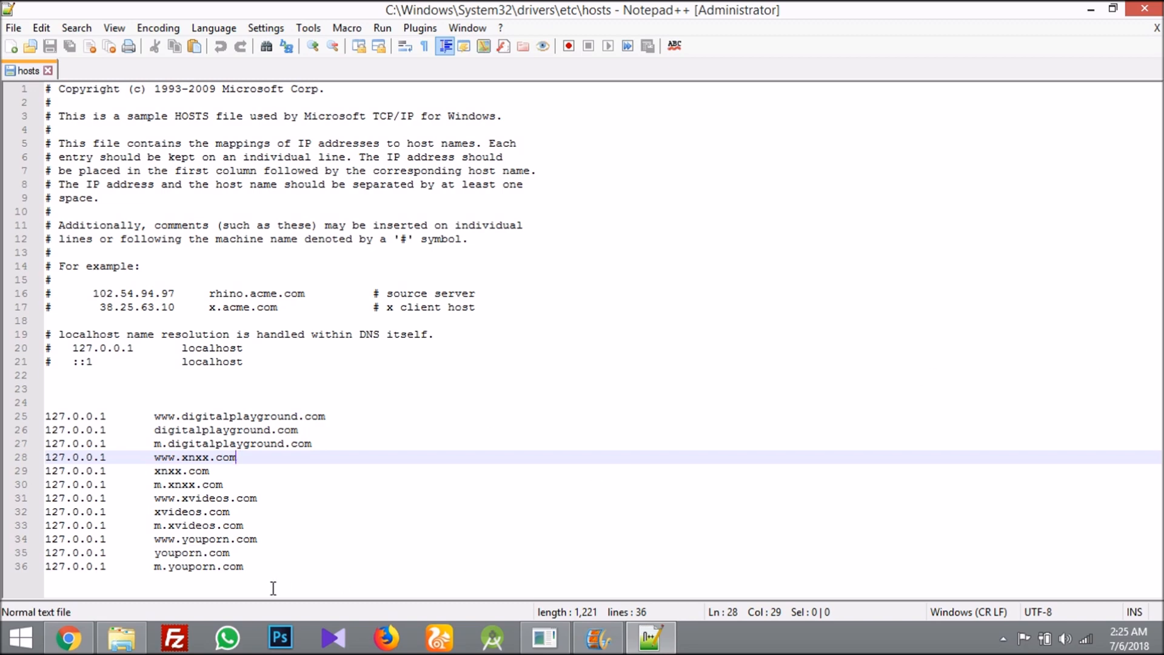
{"action": "left_click", "coordinate": [263, 572]}
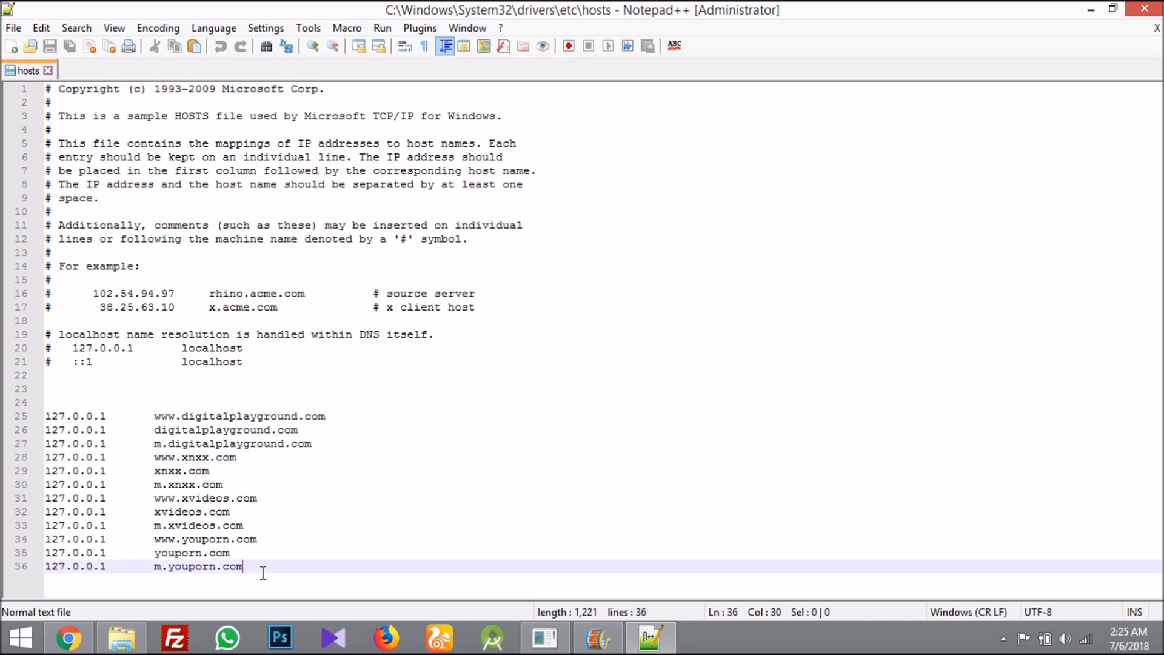
{"action": "key", "text": "Return"}
{"action": "key", "text": "Return"}
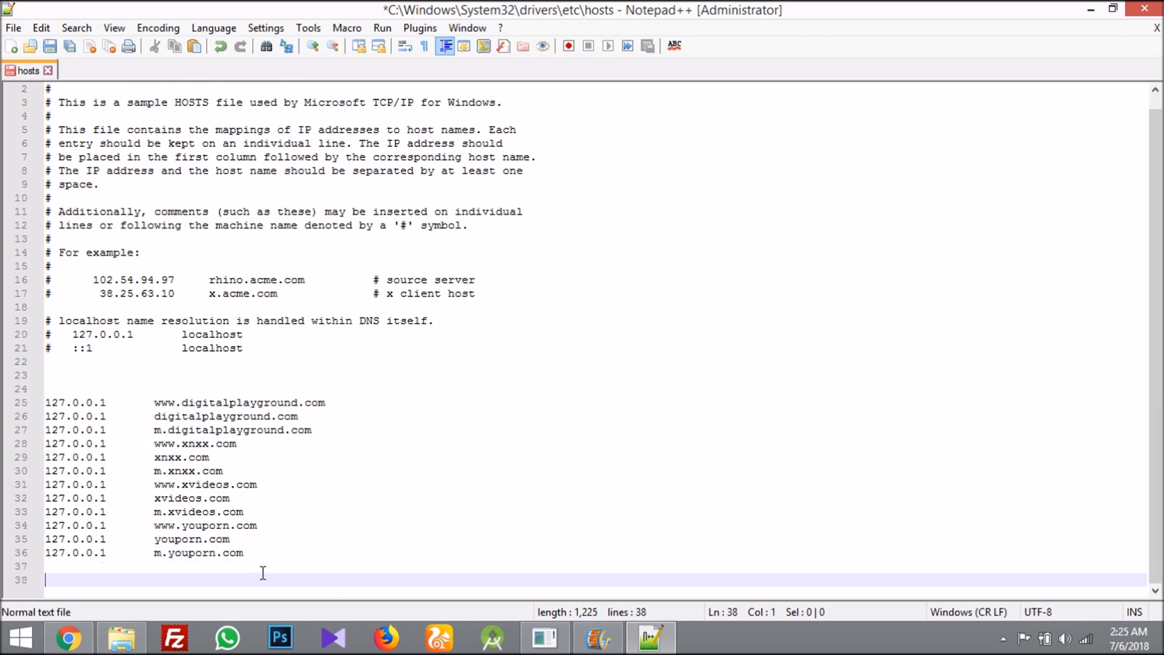
{"action": "type", "text": "127.0."}
{"action": "type", "text": "0.1"}
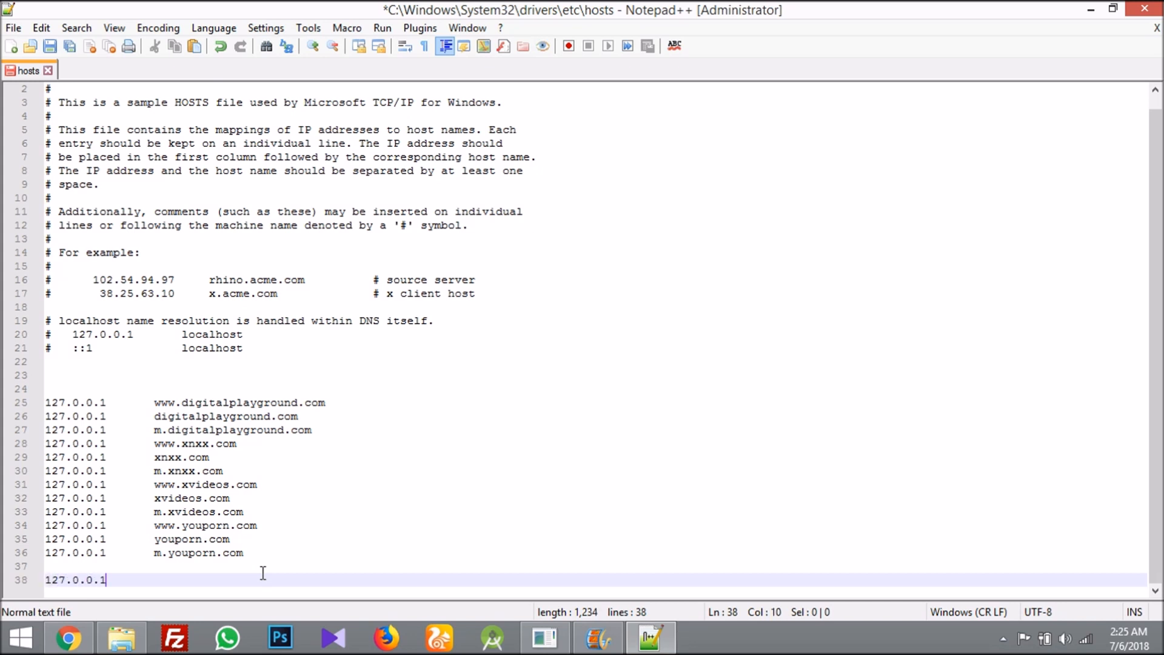
{"action": "key", "text": "Tab"}
{"action": "key", "text": "Tab"}
{"action": "type", "text": "www."}
{"action": "type", "text": "faceboo"}
{"action": "type", "text": "k.o"}
{"action": "key", "text": "BackSpace"}
{"action": "type", "text": "com"}
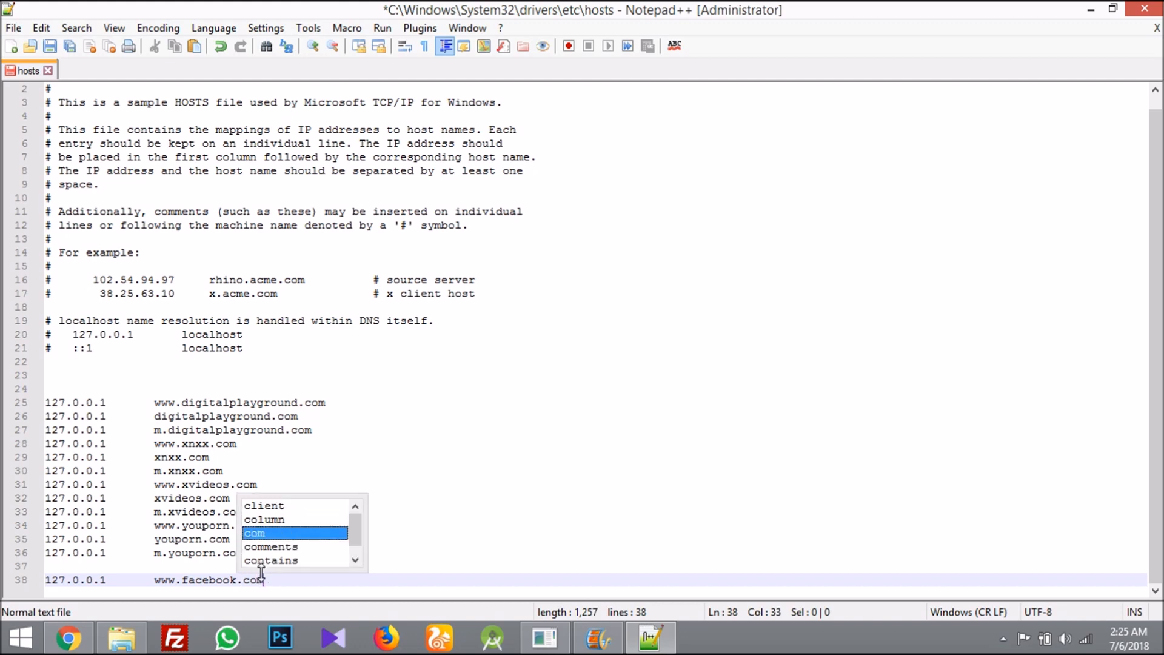
{"action": "key", "text": "Escape"}
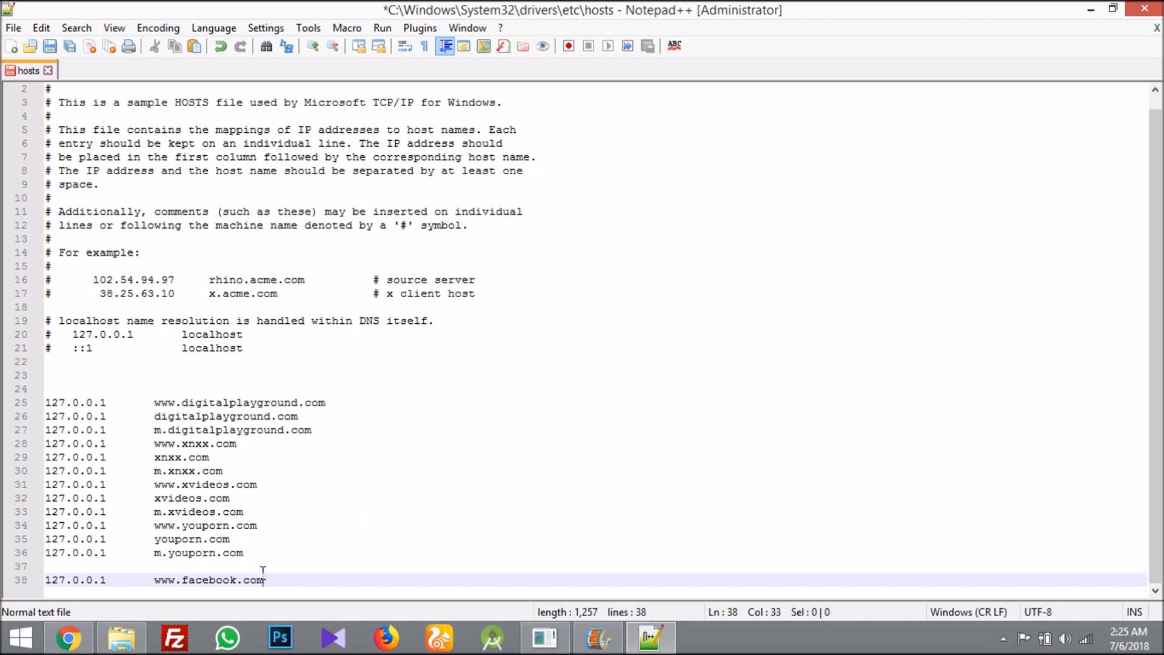
{"action": "key", "text": "ctrl+s"}
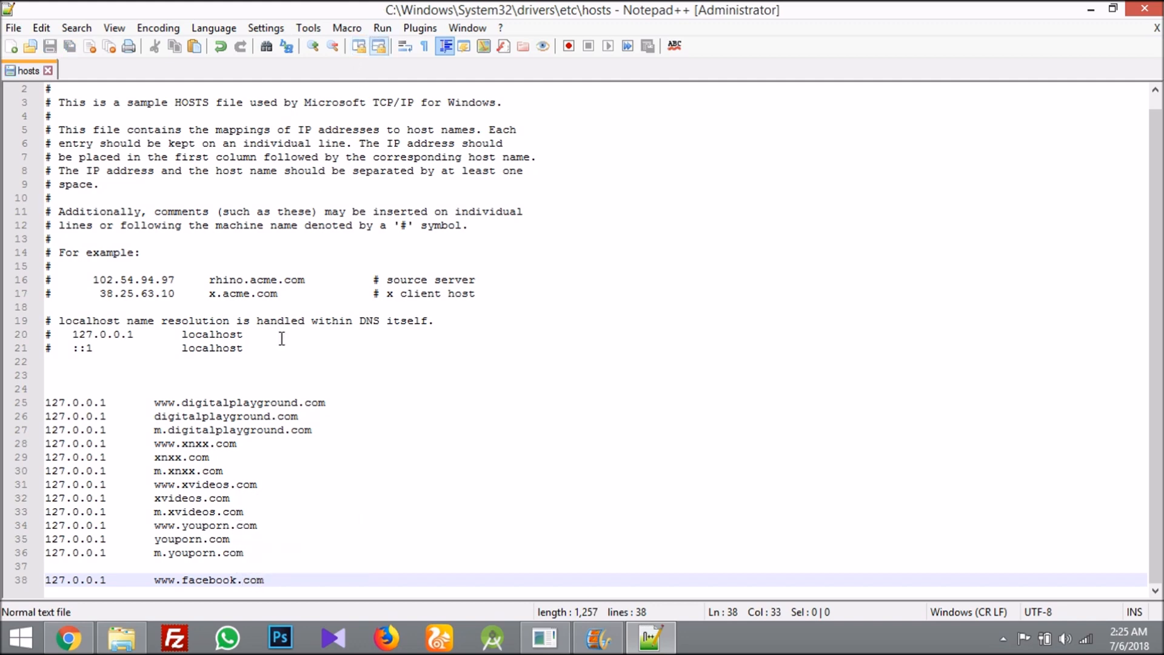
{"action": "left_click", "coordinate": [68, 639]}
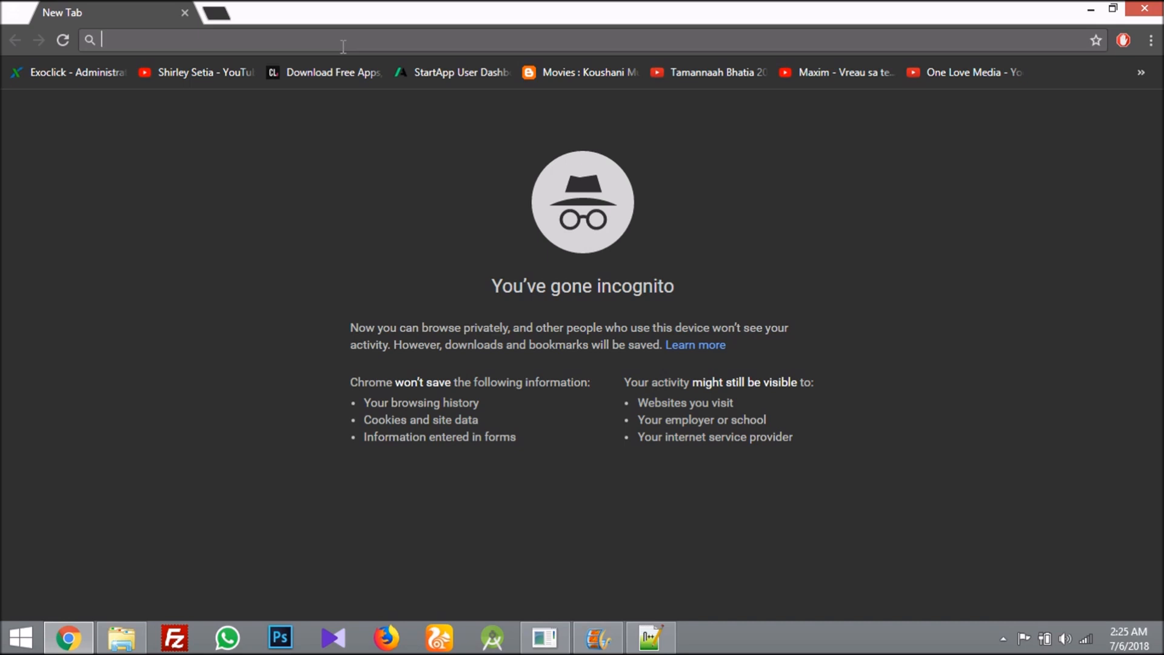
{"action": "type", "text": "www"}
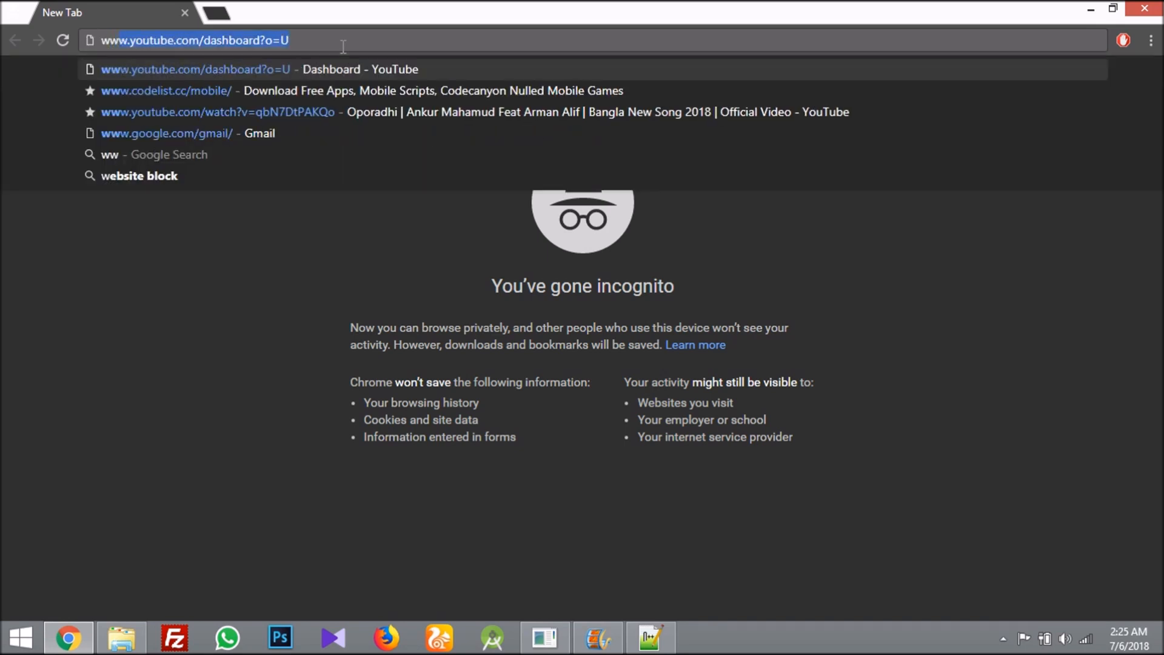
{"action": "type", "text": ".facebo"}
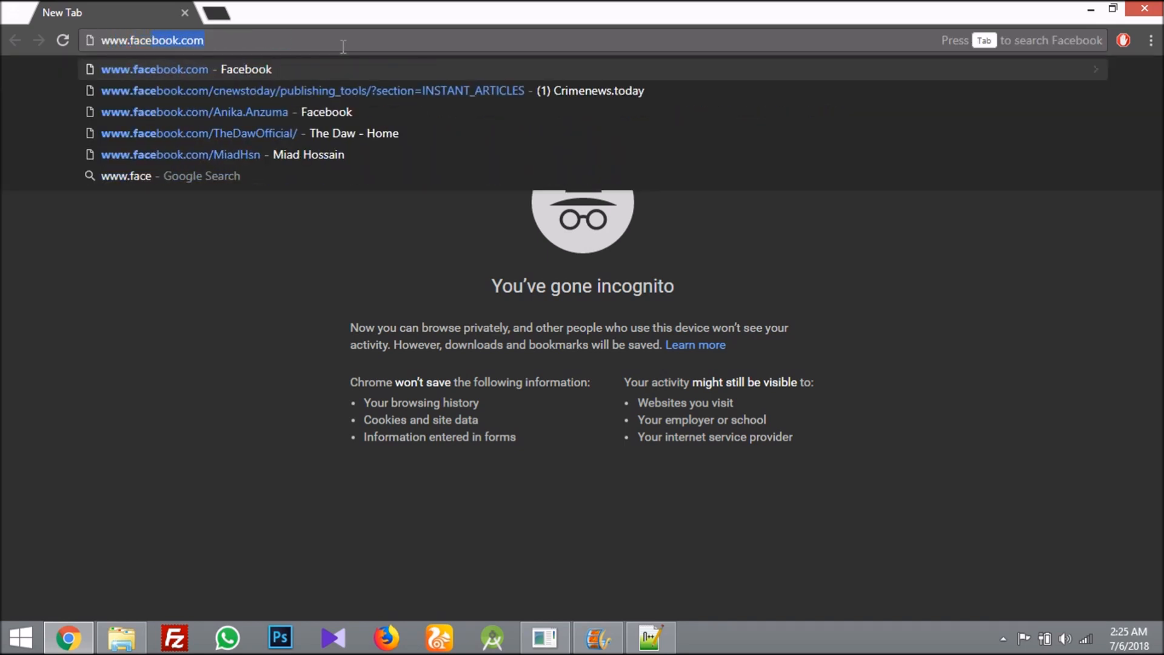
{"action": "type", "text": "ok.com"}
{"action": "key", "text": "Return"}
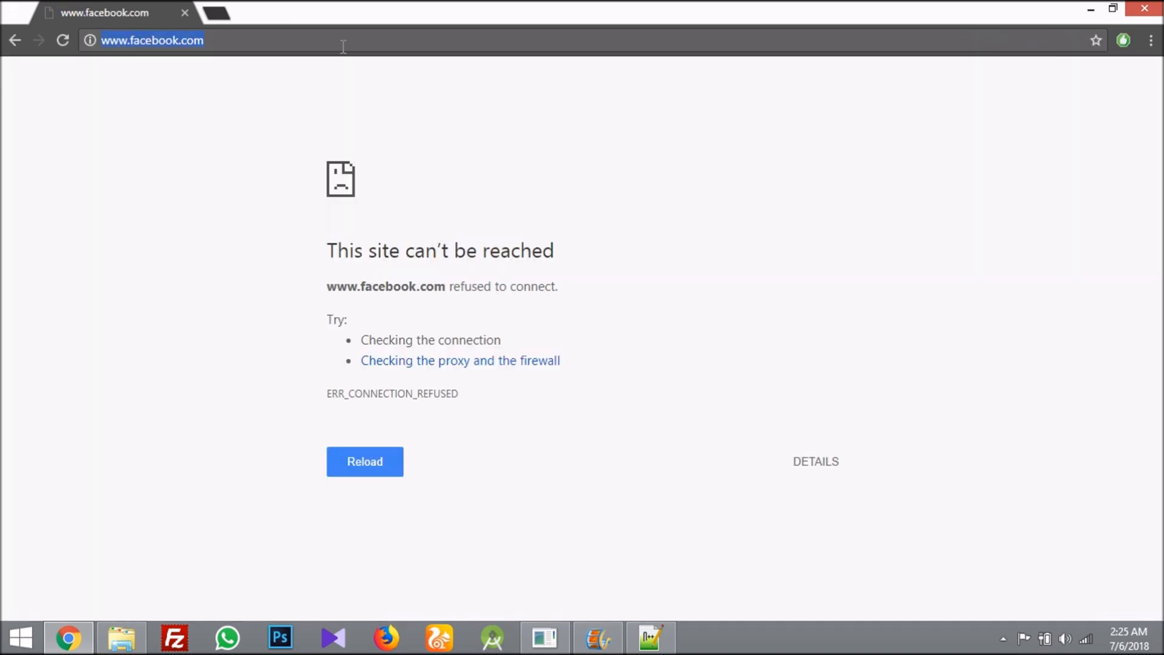
{"action": "left_click", "coordinate": [650, 638]}
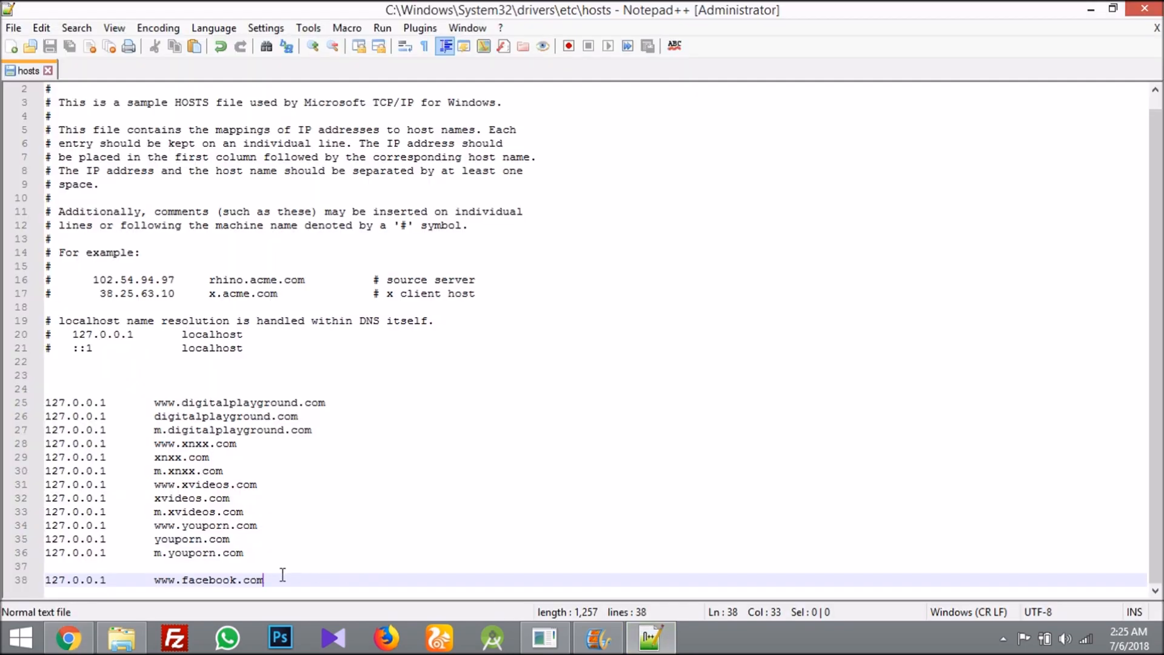
{"action": "left_click_drag", "start_coordinate": [266, 580], "coordinate": [42, 581]}
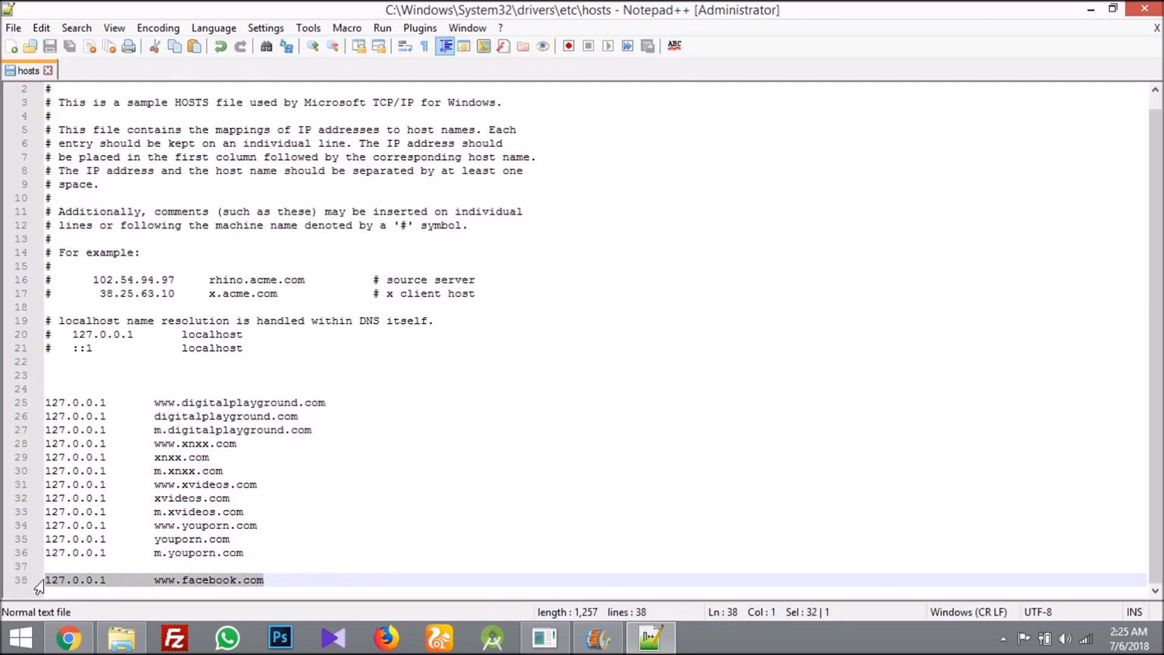
{"action": "key", "text": "Delete"}
{"action": "key", "text": "ctrl+s"}
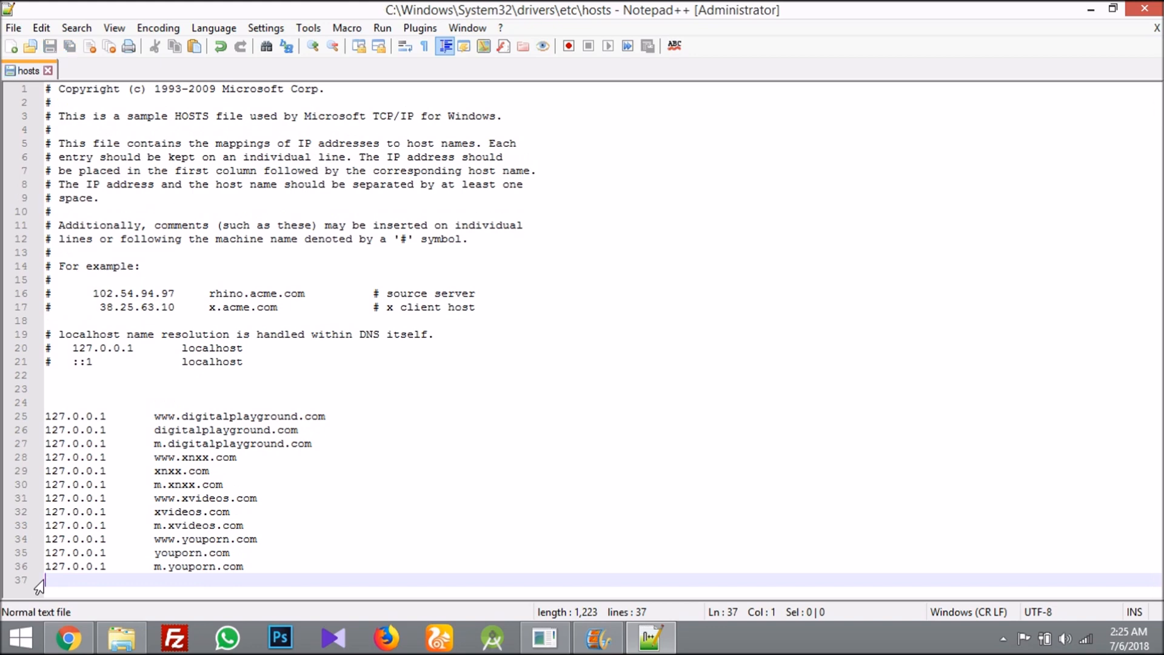
{"action": "left_click", "coordinate": [68, 638]}
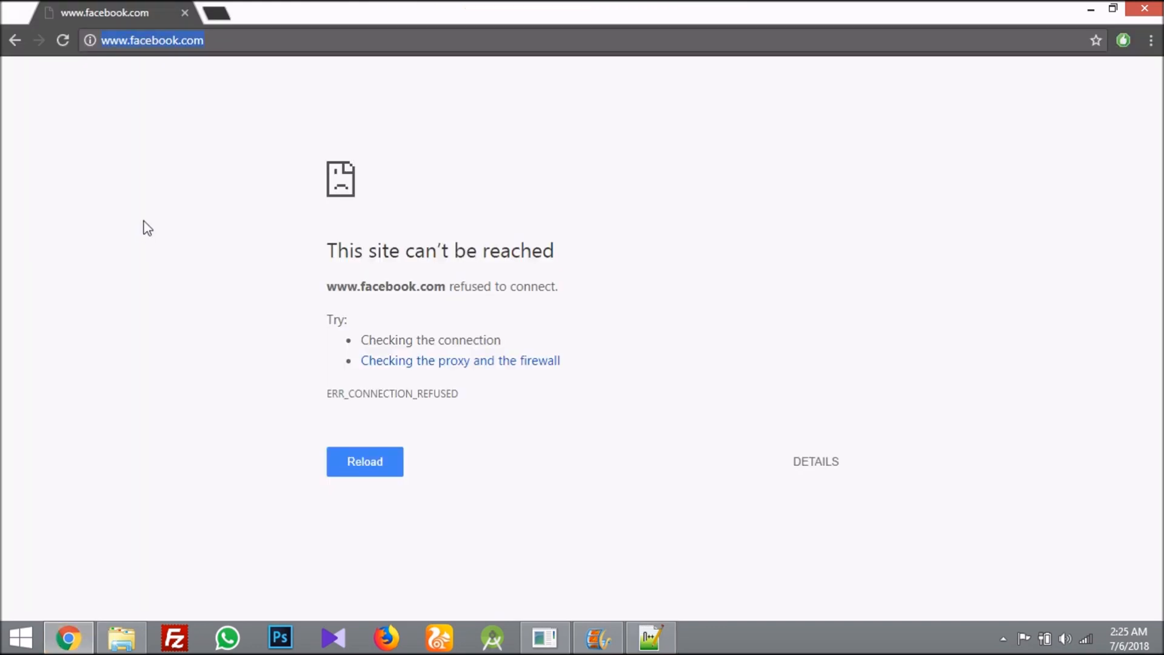
{"action": "left_click", "coordinate": [364, 461]}
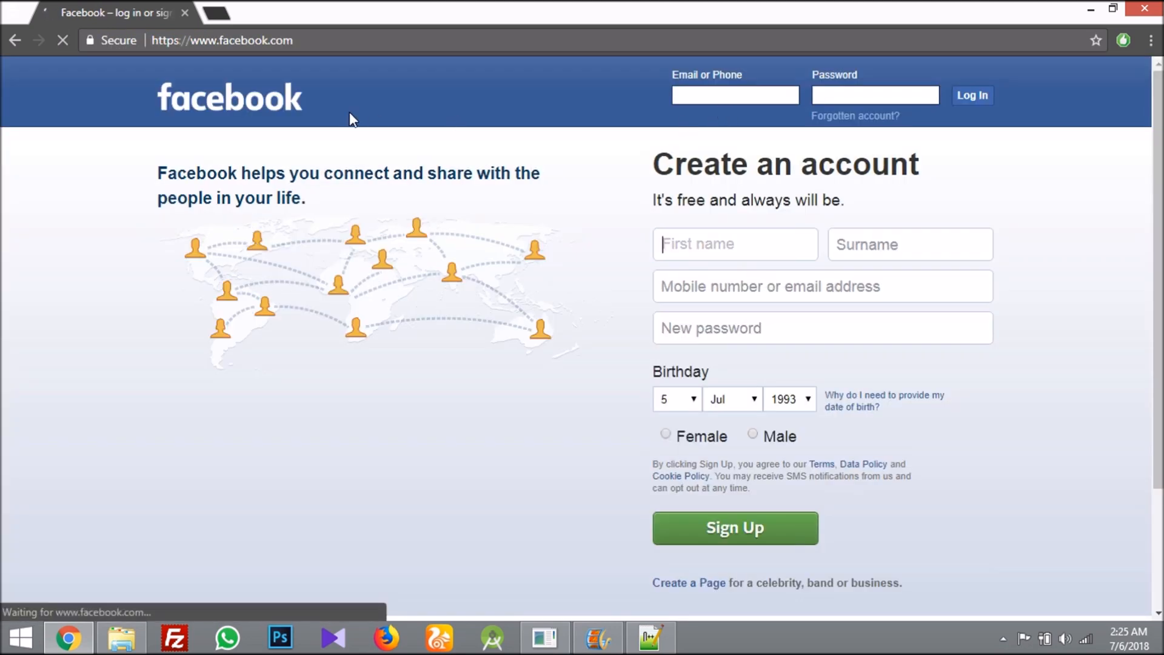
{"action": "left_click", "coordinate": [651, 638]}
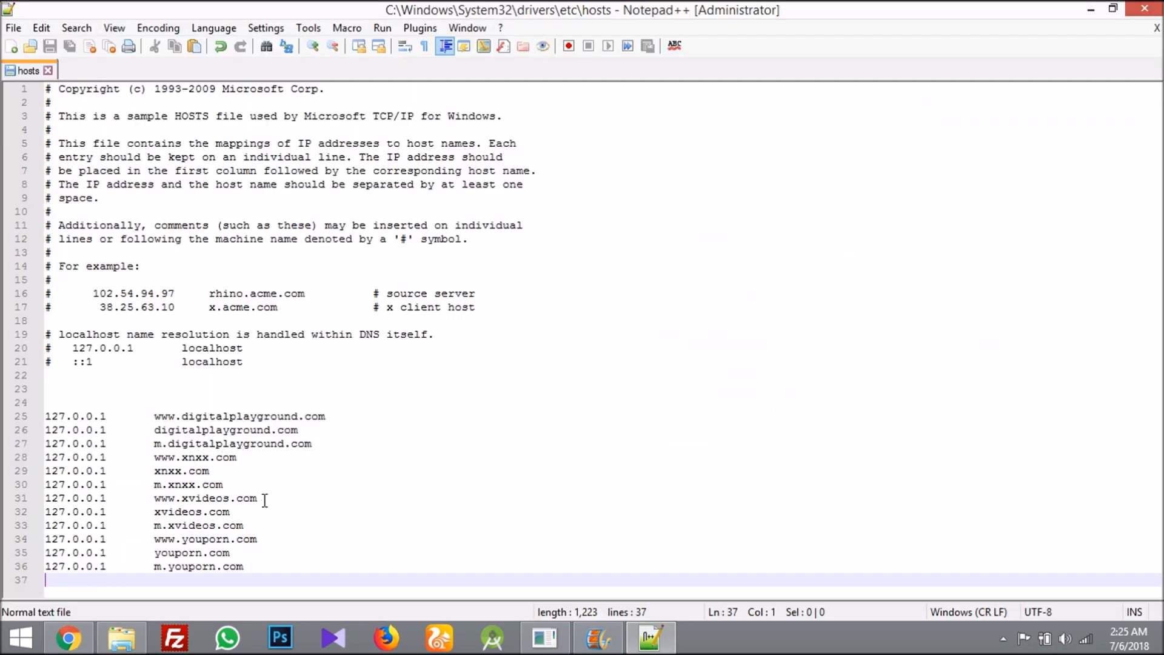
{"action": "mouse_move", "coordinate": [264, 498]}
{"action": "left_mouse_down"}
{"action": "mouse_move", "coordinate": [46, 498]}
{"action": "mouse_move", "coordinate": [157, 499]}
{"action": "left_mouse_up"}
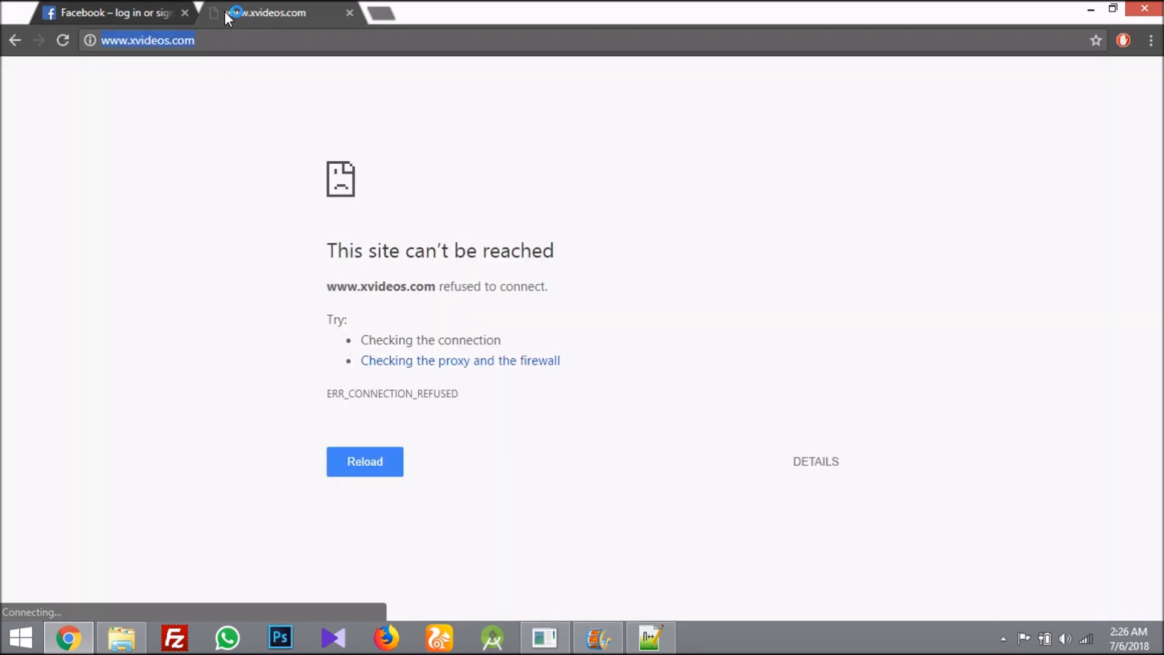
{"action": "left_click", "coordinate": [662, 640]}
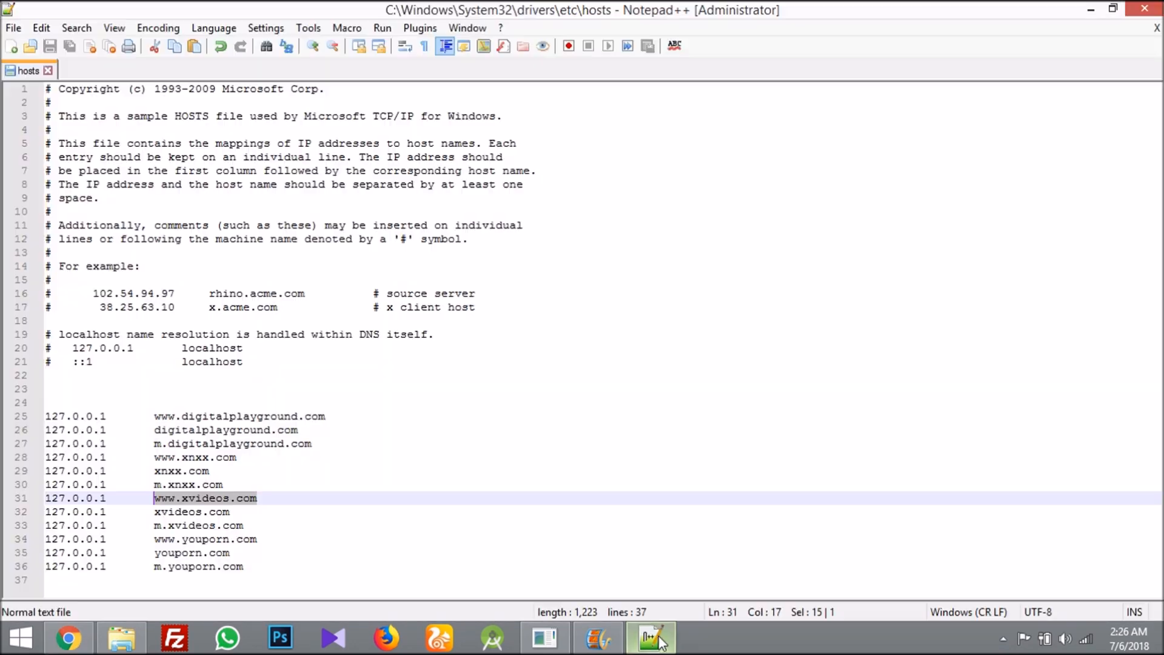
{"action": "left_click", "coordinate": [243, 484]}
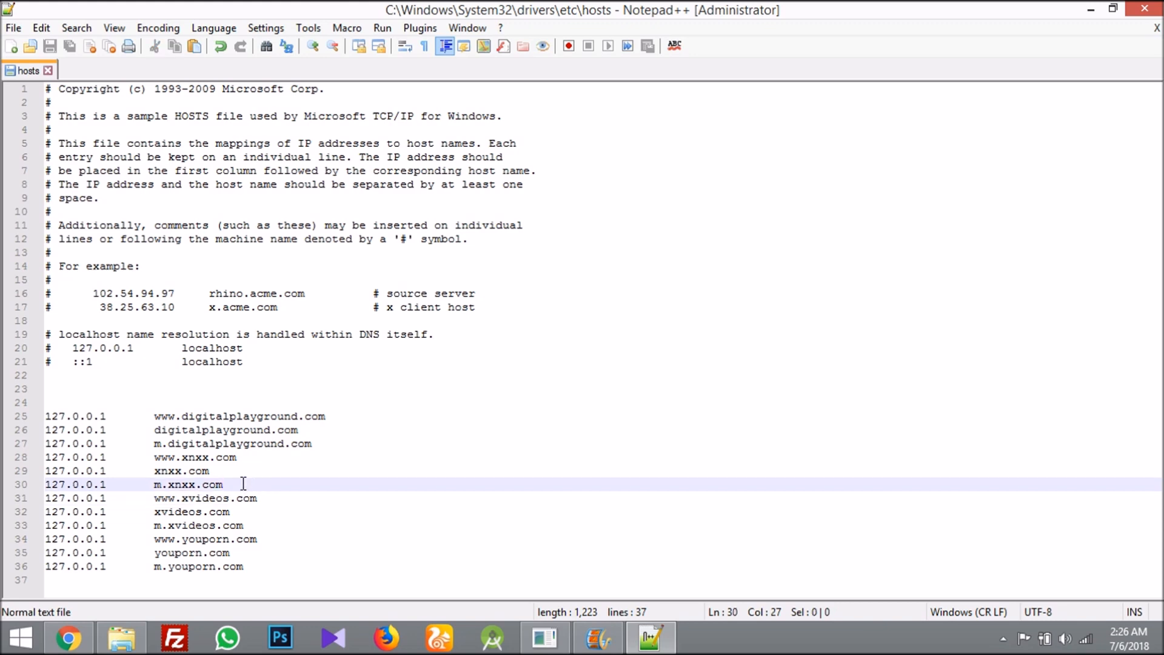